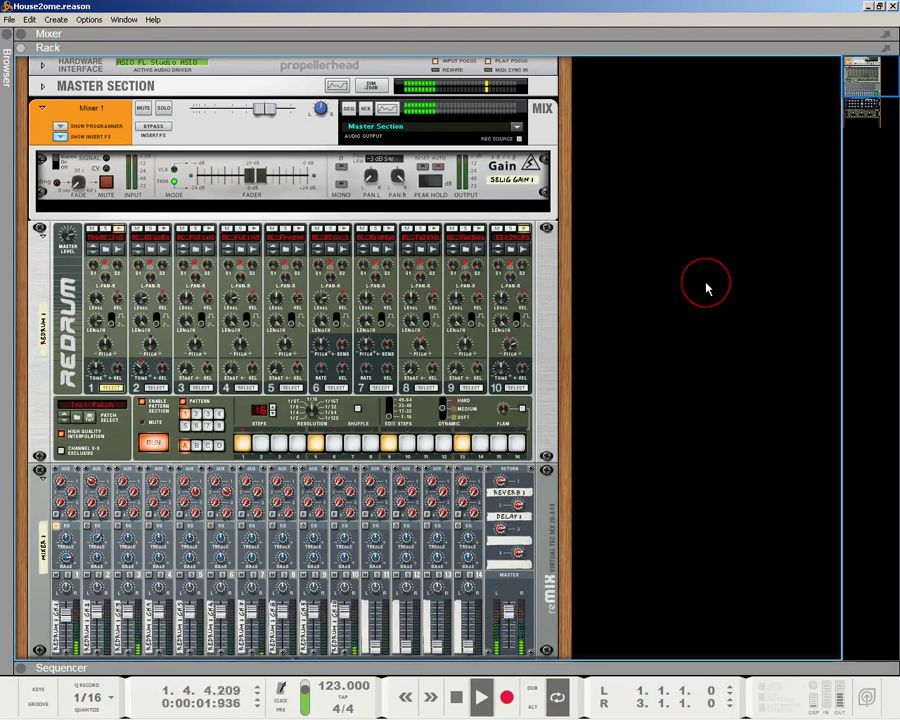
Step: Switch the Selig Gain insert effect on the Mixer 1 channel from Bypass to On
click(55, 167)
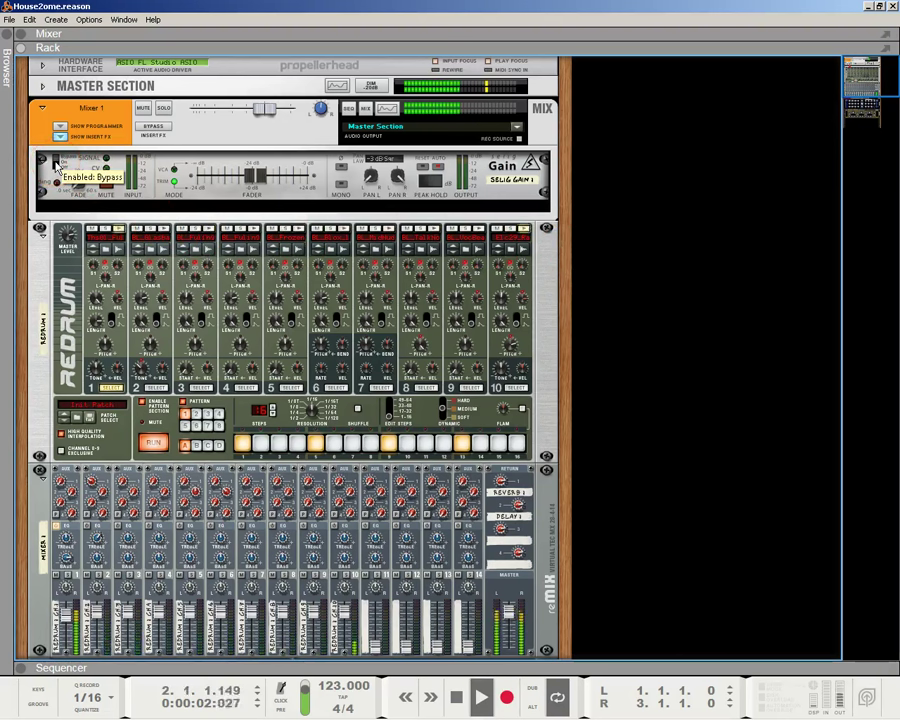
click(55, 167)
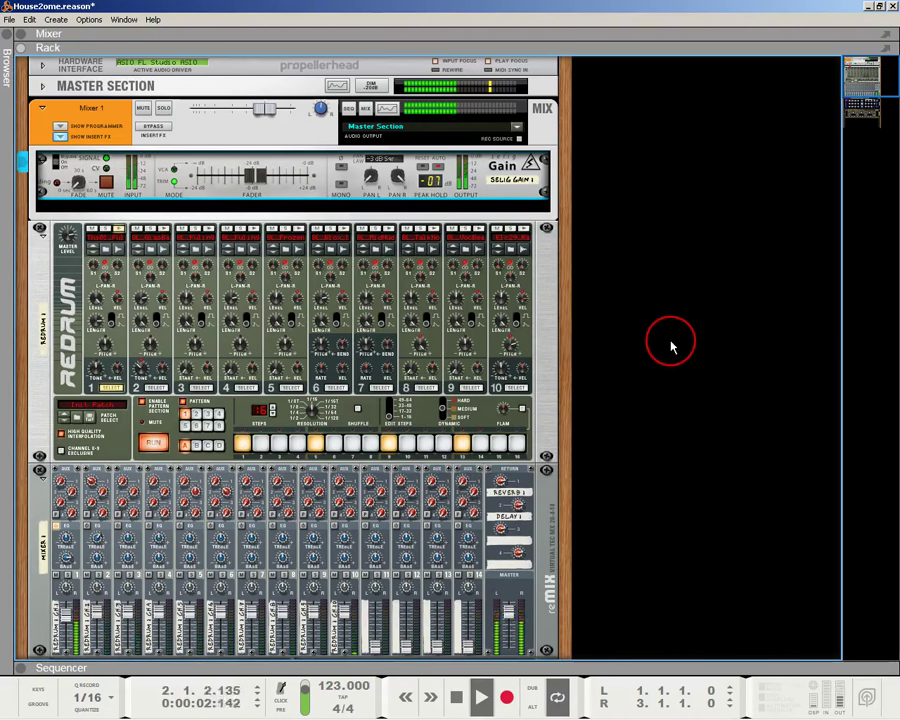
Step: Unmute the Nautilus 1 mix channel in the rack
scroll(676, 346, down, 2)
scroll(678, 347, down, 10)
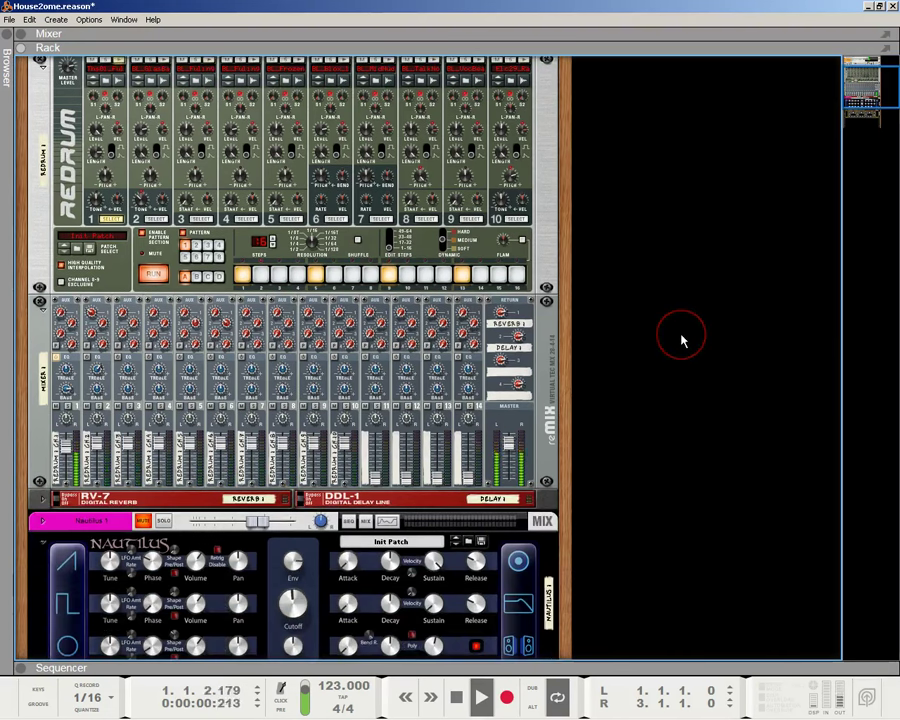
scroll(681, 341, down, 4)
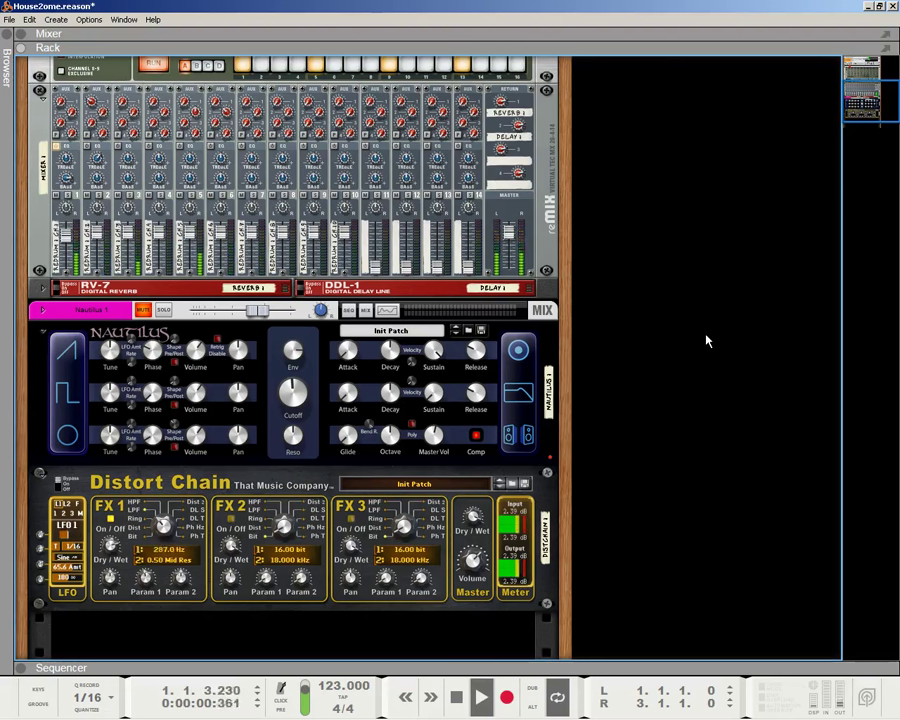
click(145, 311)
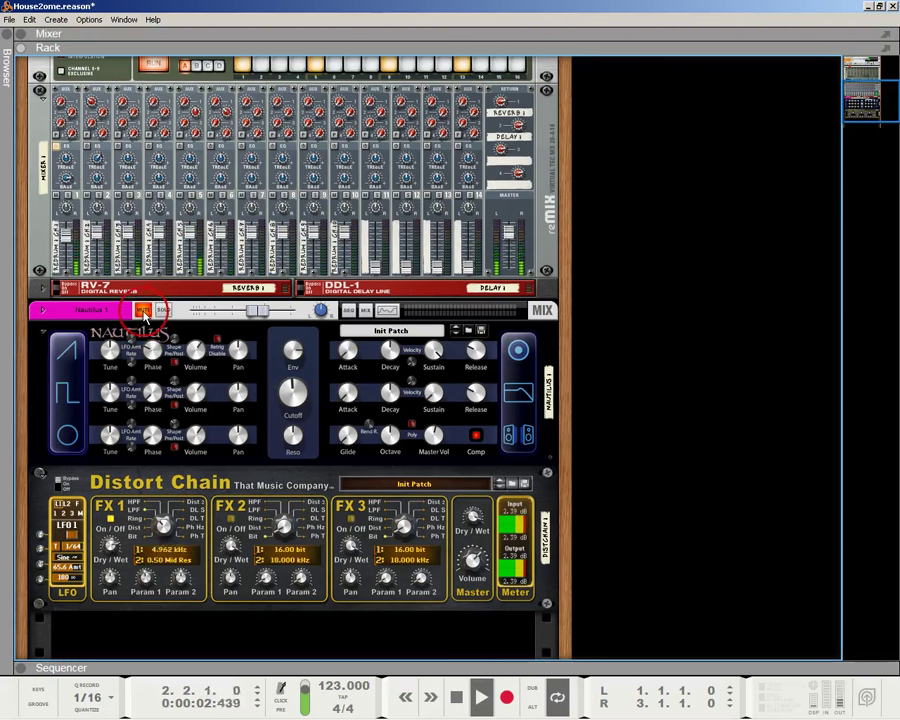
click(145, 311)
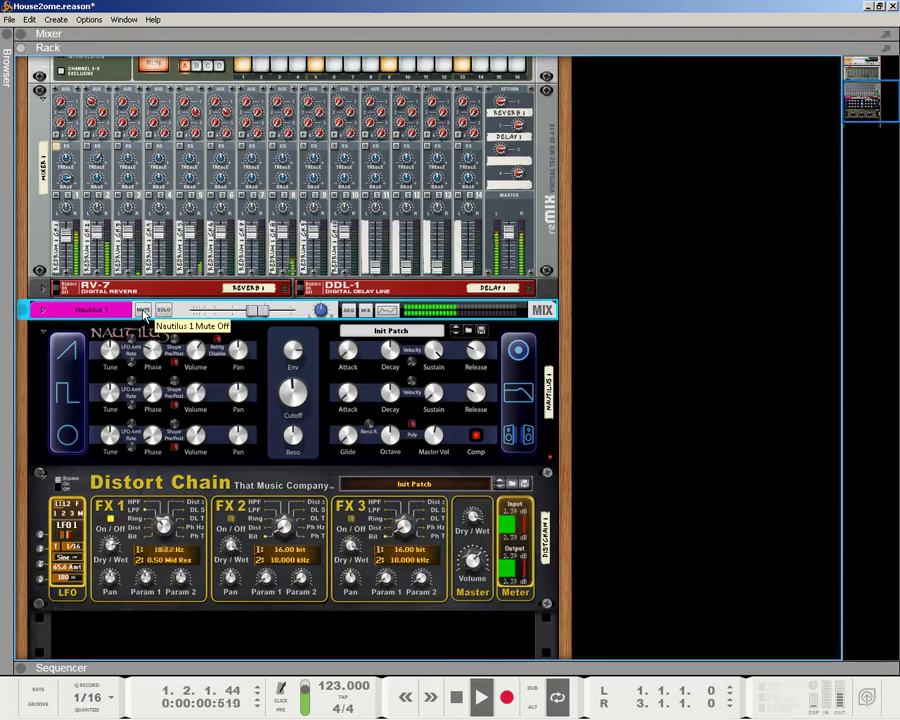
click(651, 487)
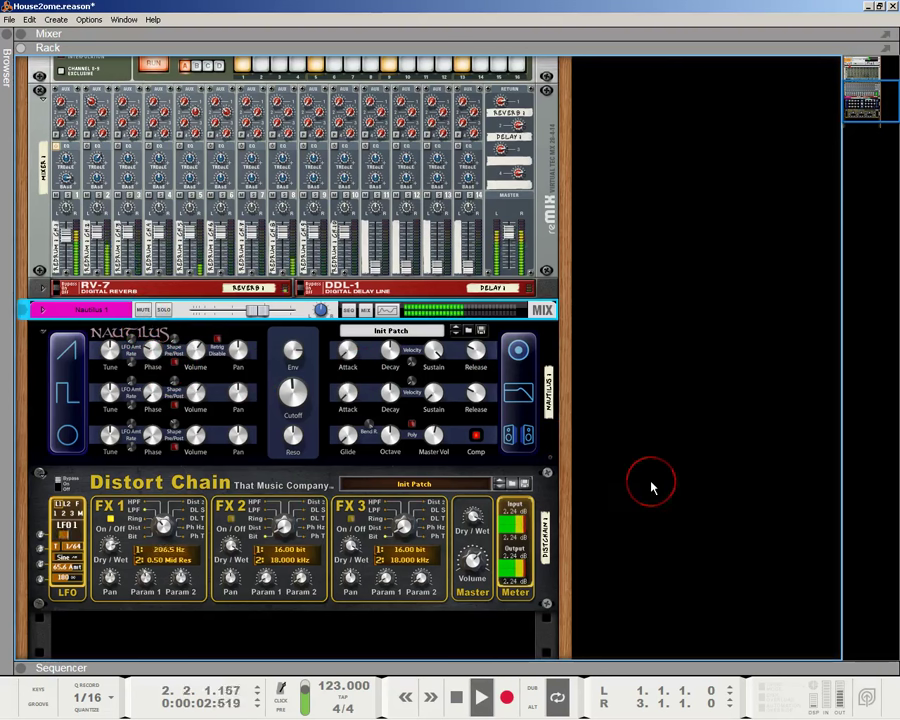
click(660, 482)
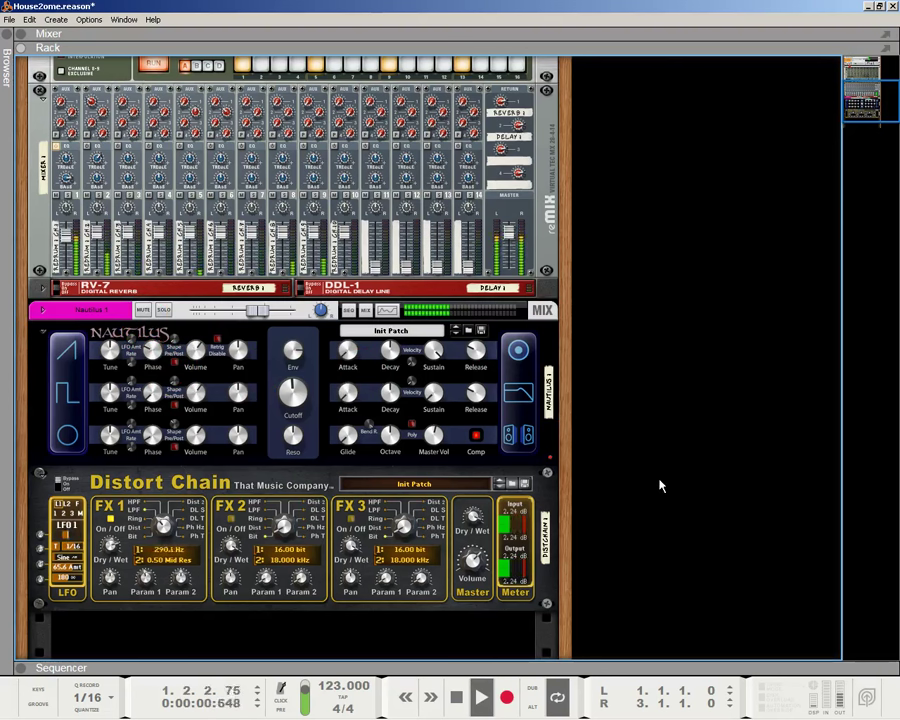
Step: View the Nautilus and DistChain clips in the sequencer, and switch the Distort Chain effect on in the rack
double_click(529, 668)
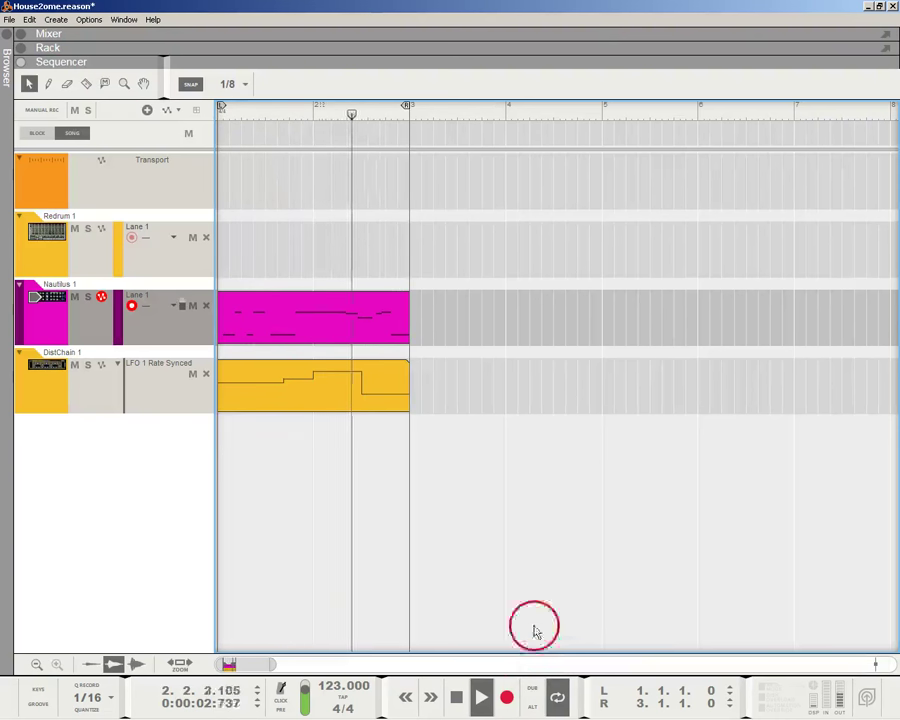
click(477, 46)
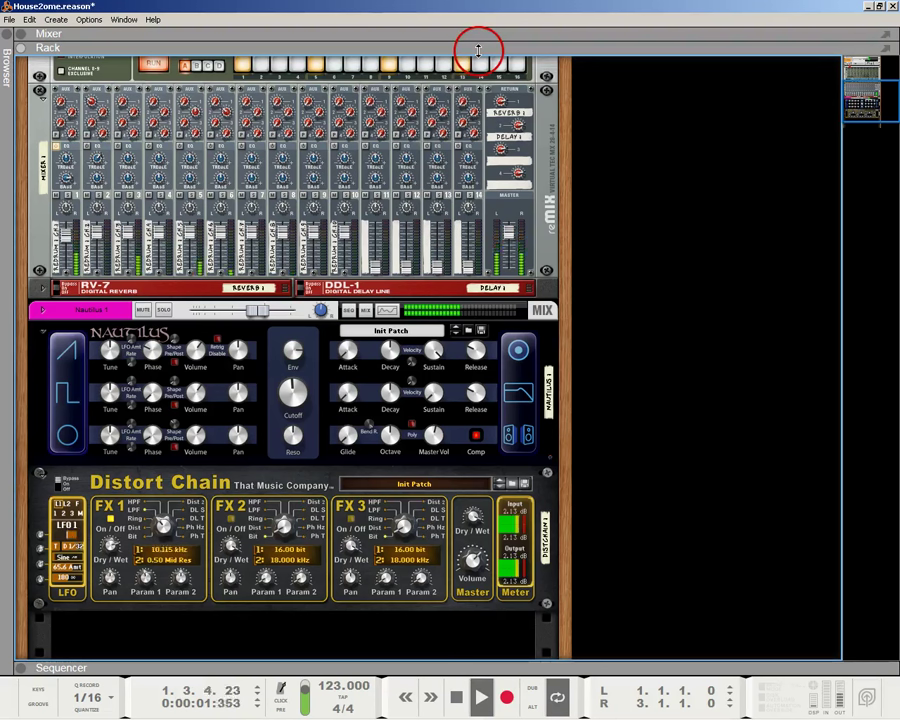
click(60, 487)
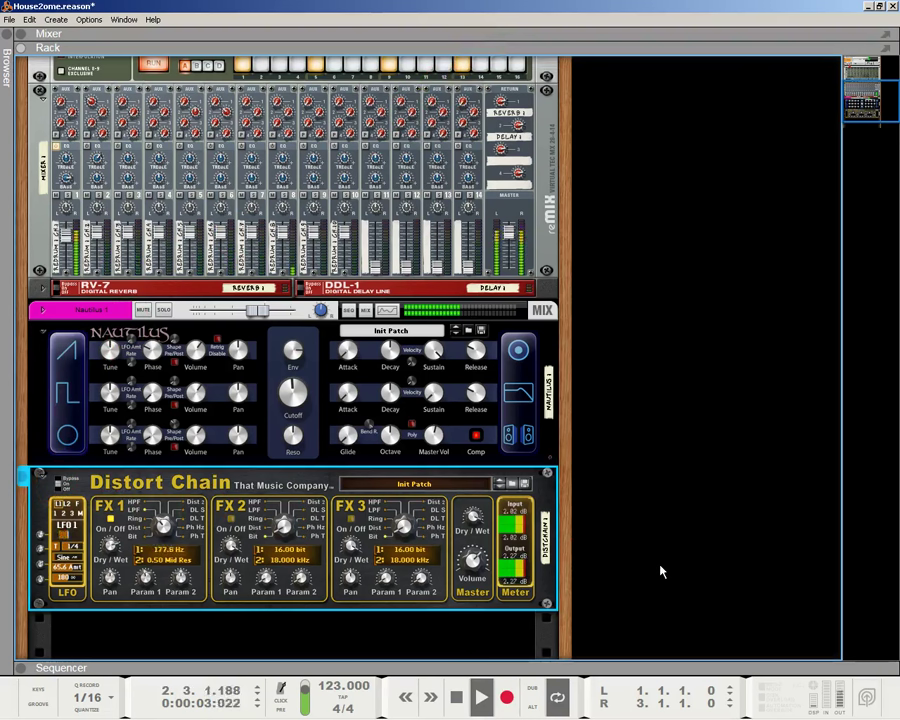
Step: Sweep the Nautilus filter cutoff up to about 60.2 and back down, and reduce Distort Chain's LFO 1 wave amount to 28.1
click(382, 432)
click(292, 395)
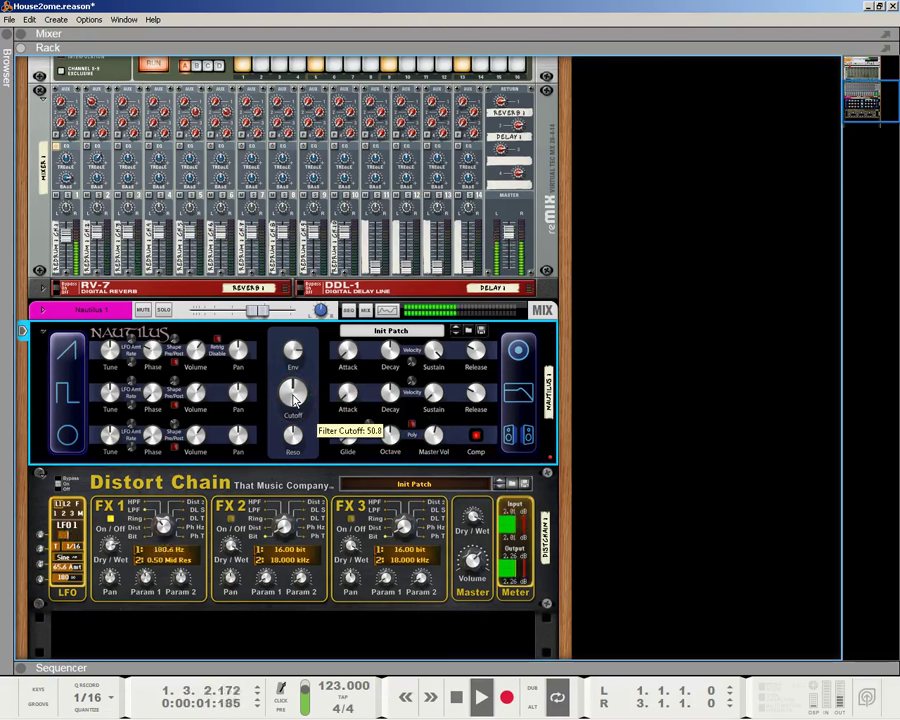
click(175, 384)
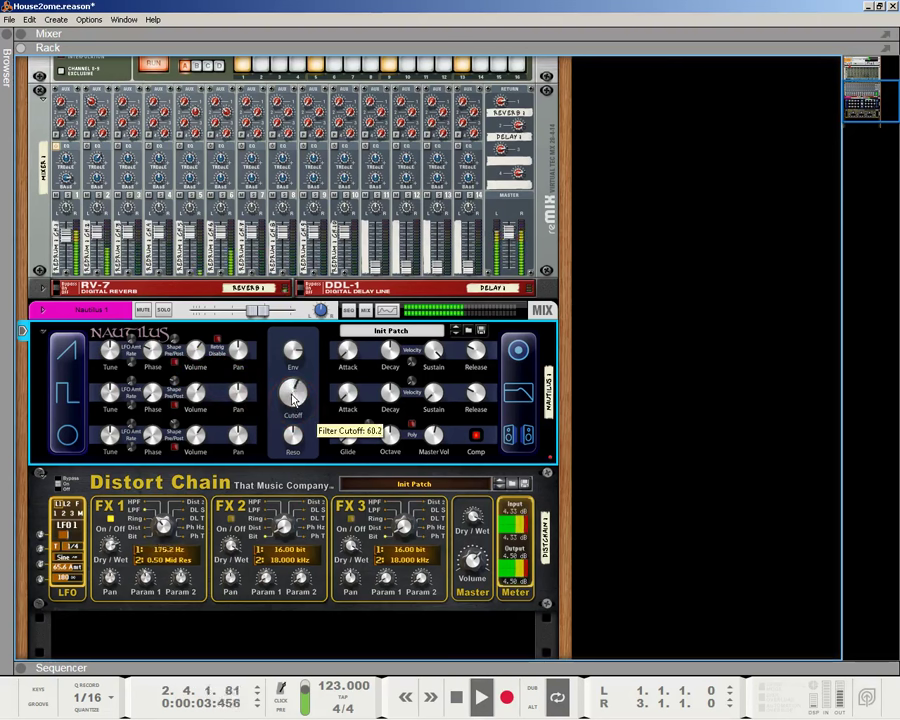
drag(293, 398, 293, 410)
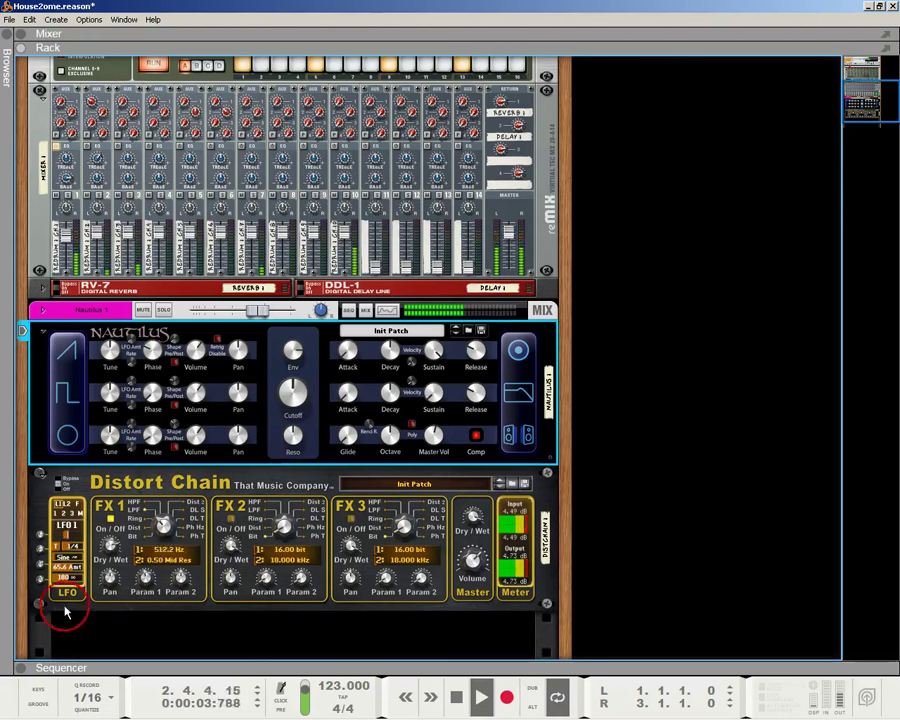
drag(42, 568, 44, 597)
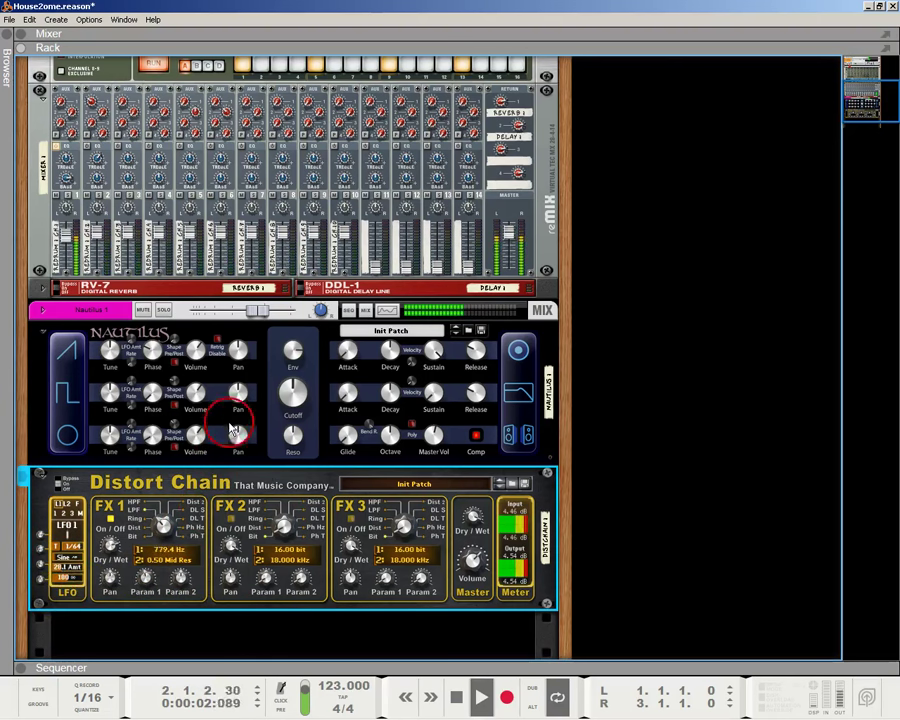
Step: Adjust the Nautilus shapers, with the saw shaper at about 39.8%, and lower the filter cutoff to 37.5
drag(172, 384, 181, 397)
drag(170, 348, 177, 331)
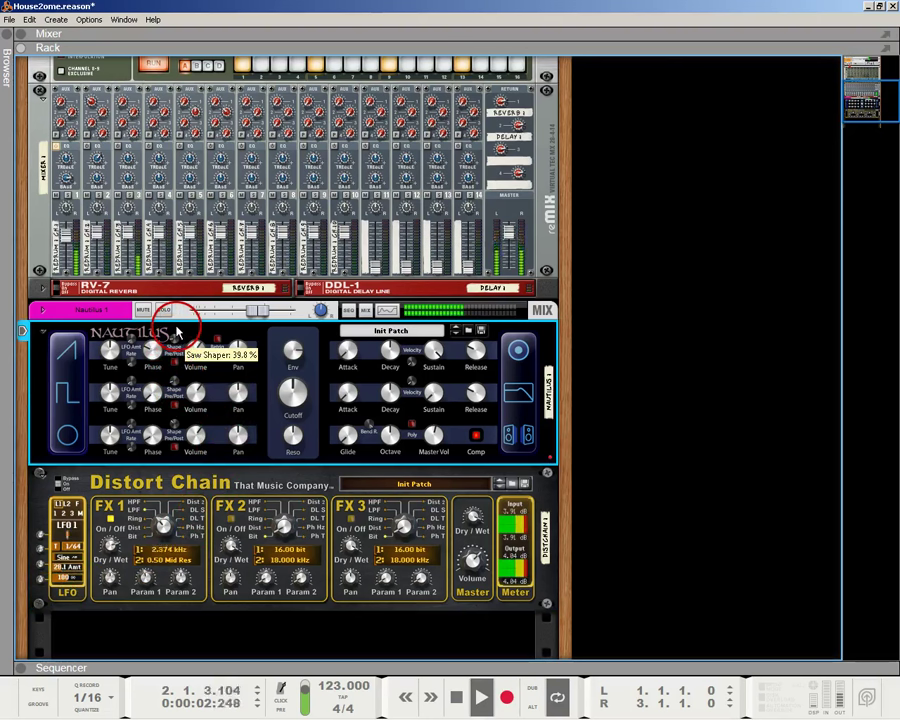
drag(175, 387, 180, 372)
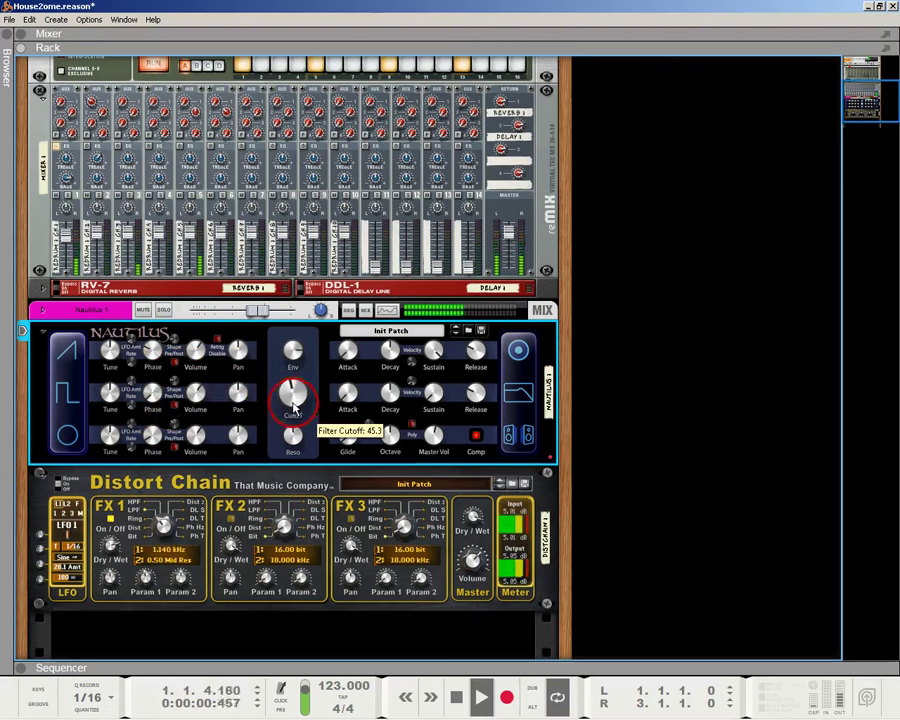
click(126, 621)
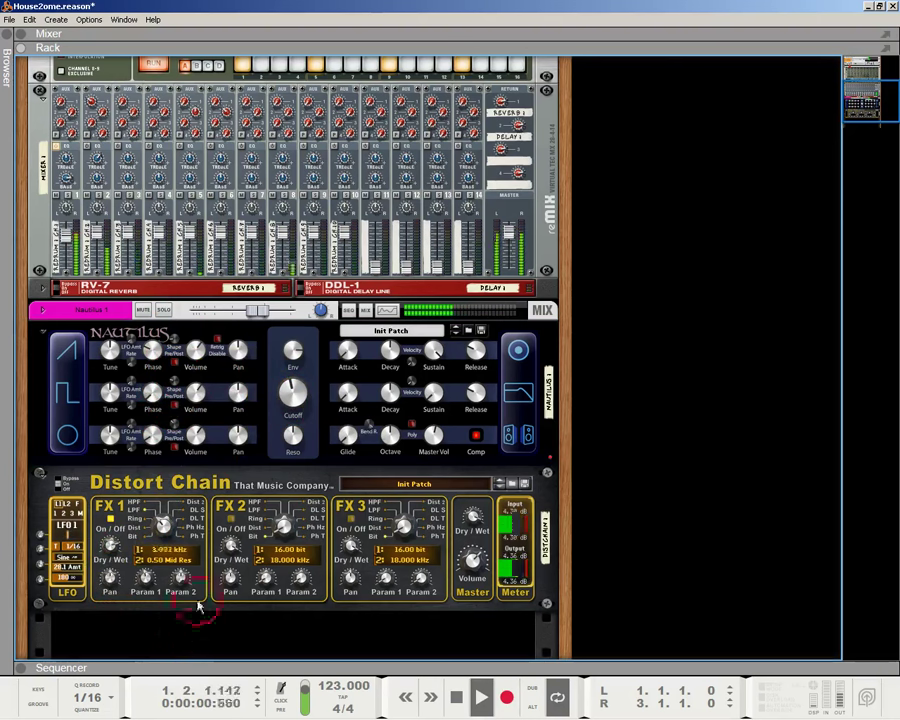
drag(292, 403, 296, 416)
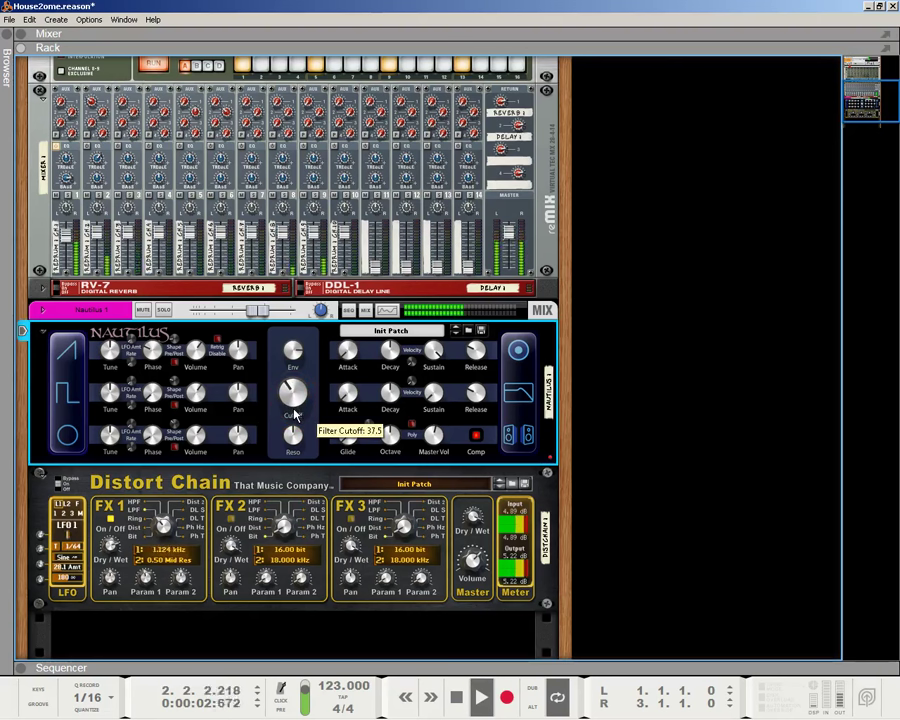
Step: Raise Distort Chain's LFO 1 wave amount to 59.4
mouse_move(40, 549)
mouse_down()
mouse_move(42, 580)
mouse_move(40, 536)
mouse_up()
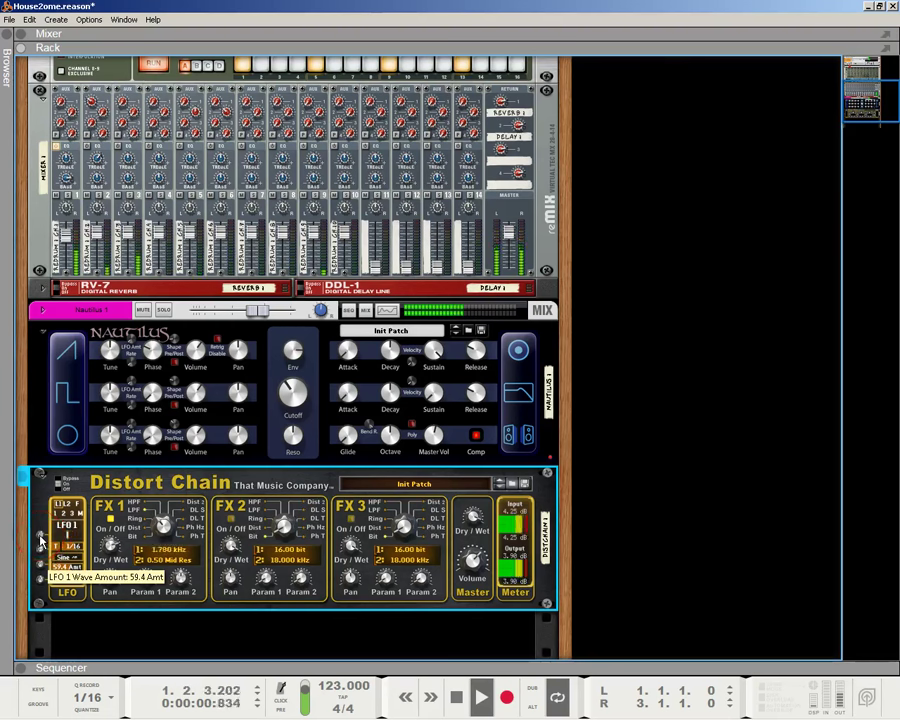
click(644, 462)
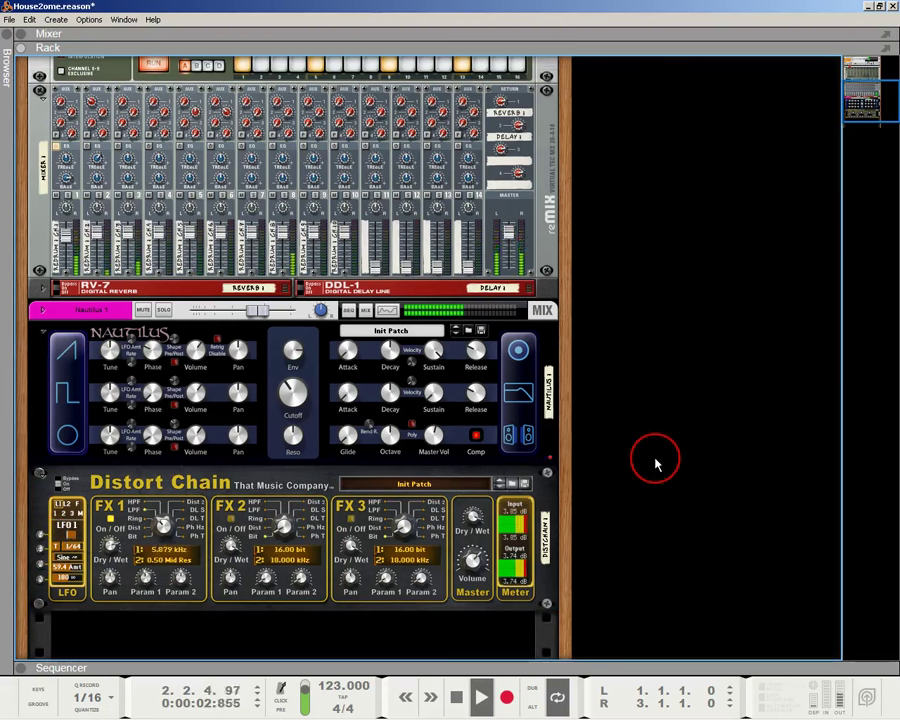
Step: Solo Redrum channel 1 on Mixer 1 so only that drum plays with the synth
scroll(668, 468, up, 3)
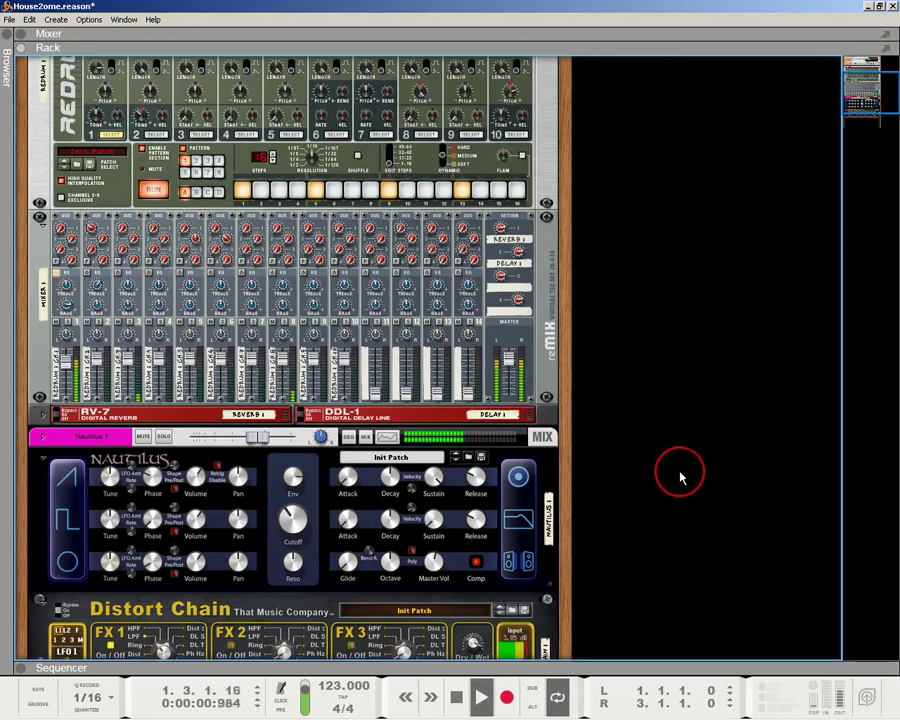
click(68, 322)
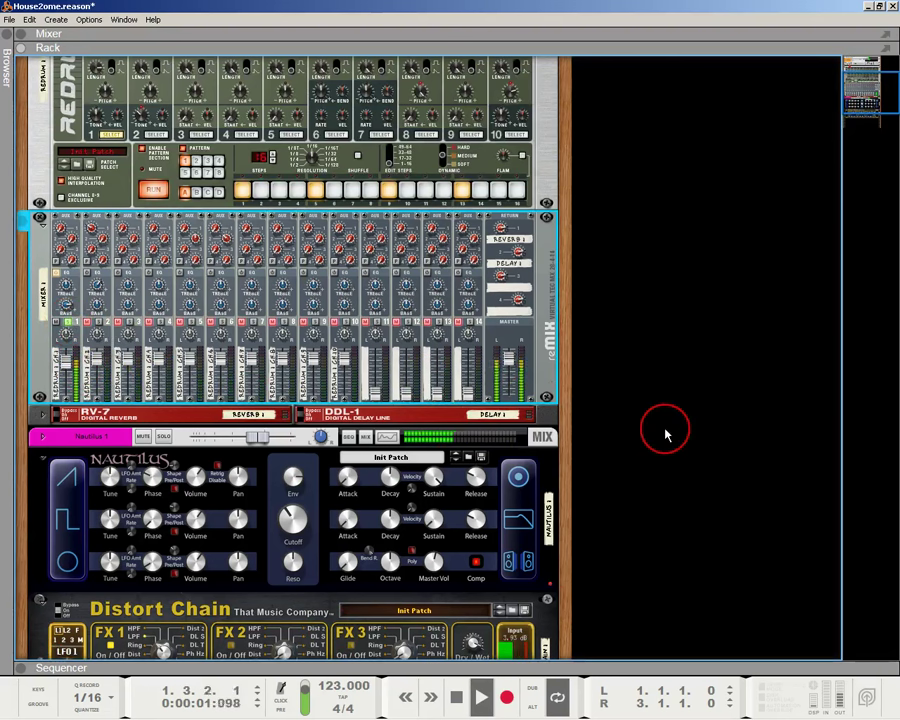
Step: Set the Nautilus saw shaper to about 30%, readjust the square oscillator's shaper, and raise the filter cutoff
scroll(677, 450, down, 2)
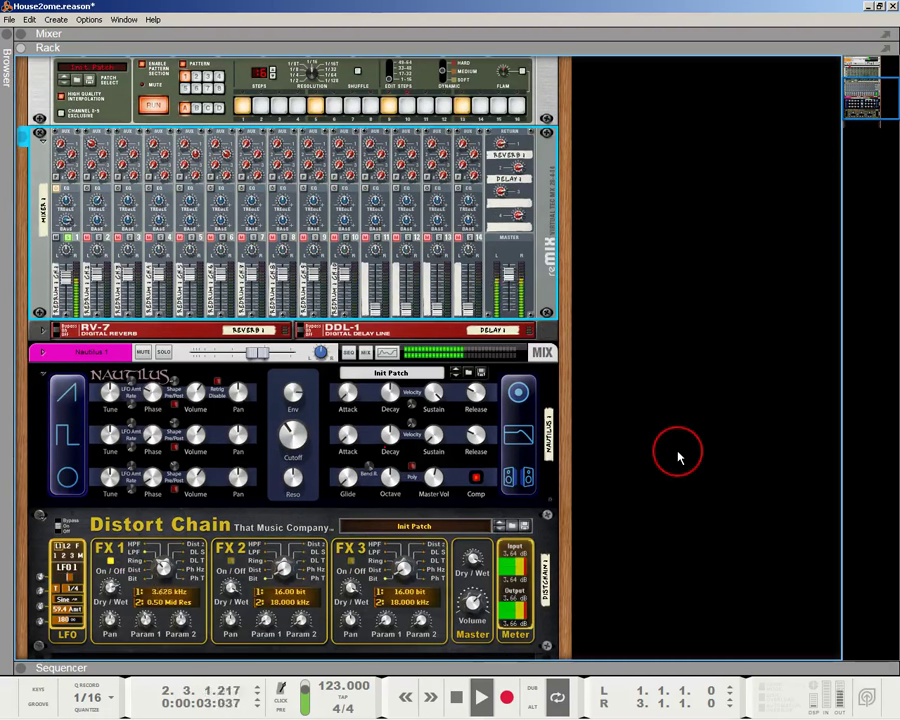
click(175, 388)
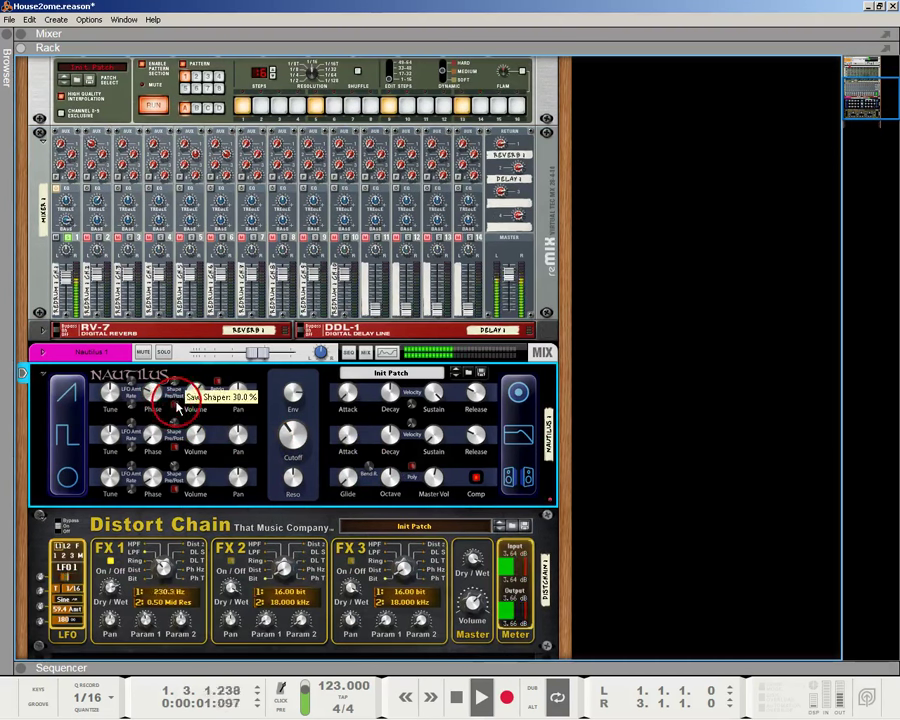
mouse_move(176, 429)
mouse_down()
mouse_move(178, 412)
mouse_move(178, 446)
mouse_up()
mouse_move(292, 440)
mouse_down()
mouse_move(294, 474)
mouse_move(292, 424)
mouse_up()
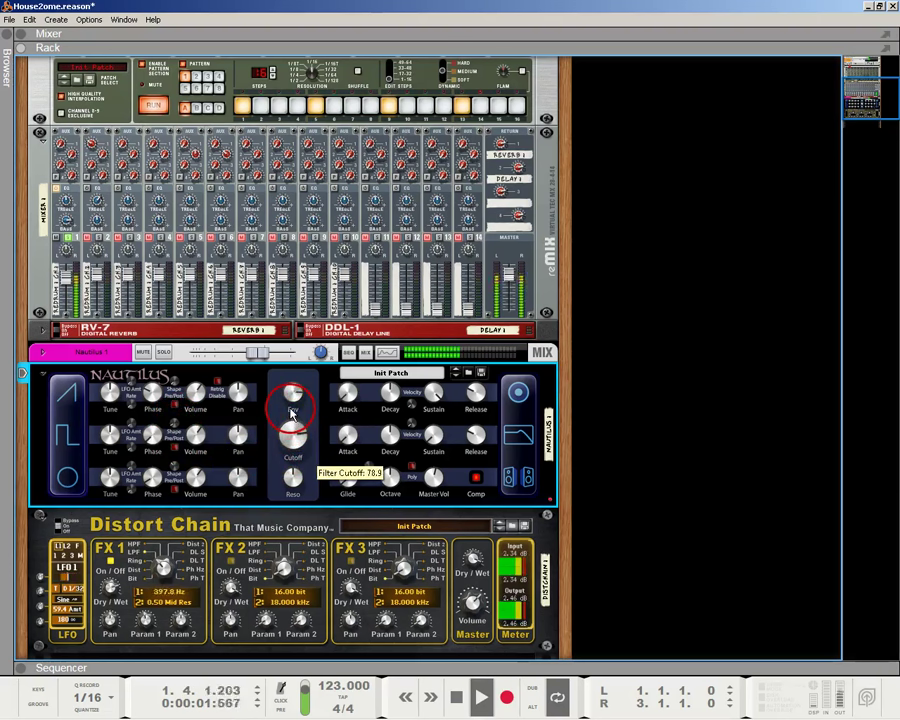
drag(176, 420, 178, 406)
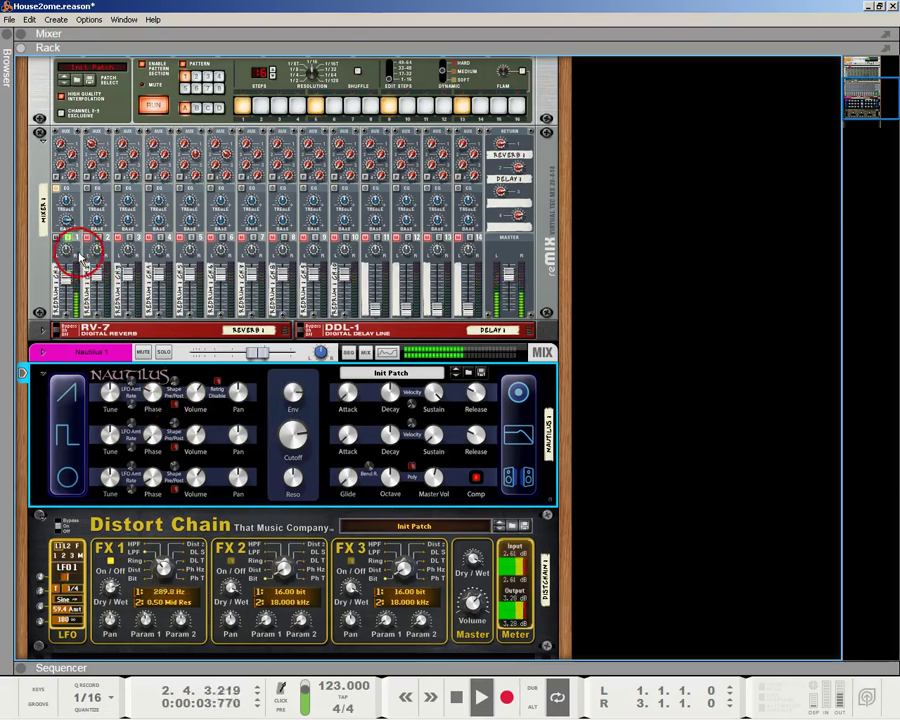
mouse_move(285, 430)
mouse_down()
mouse_move(298, 463)
mouse_move(297, 448)
mouse_up()
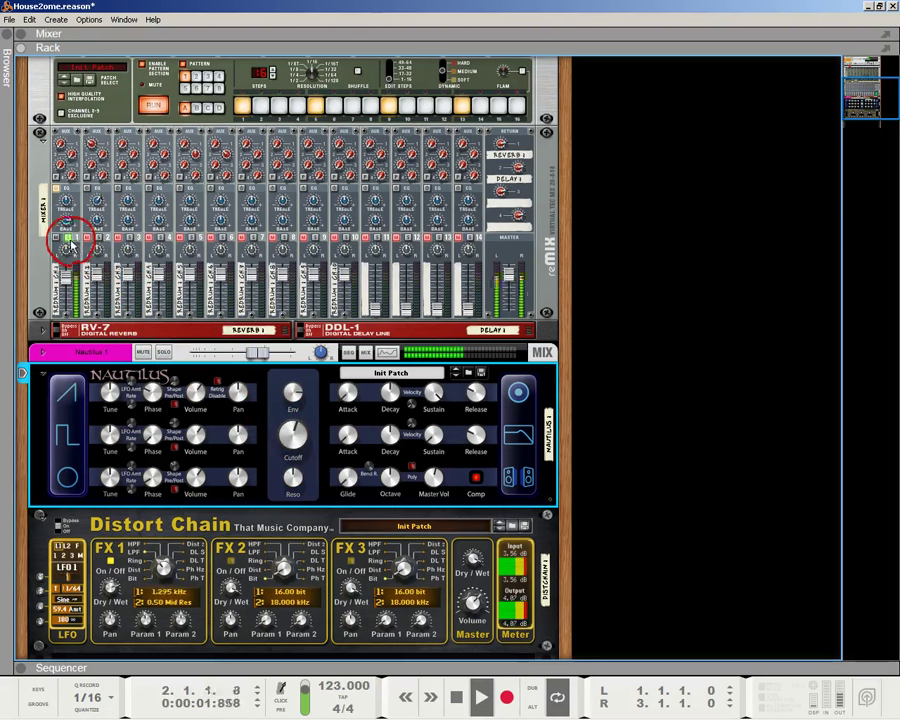
Step: Turn off the solo on channel 1 of Mixer 1
click(69, 239)
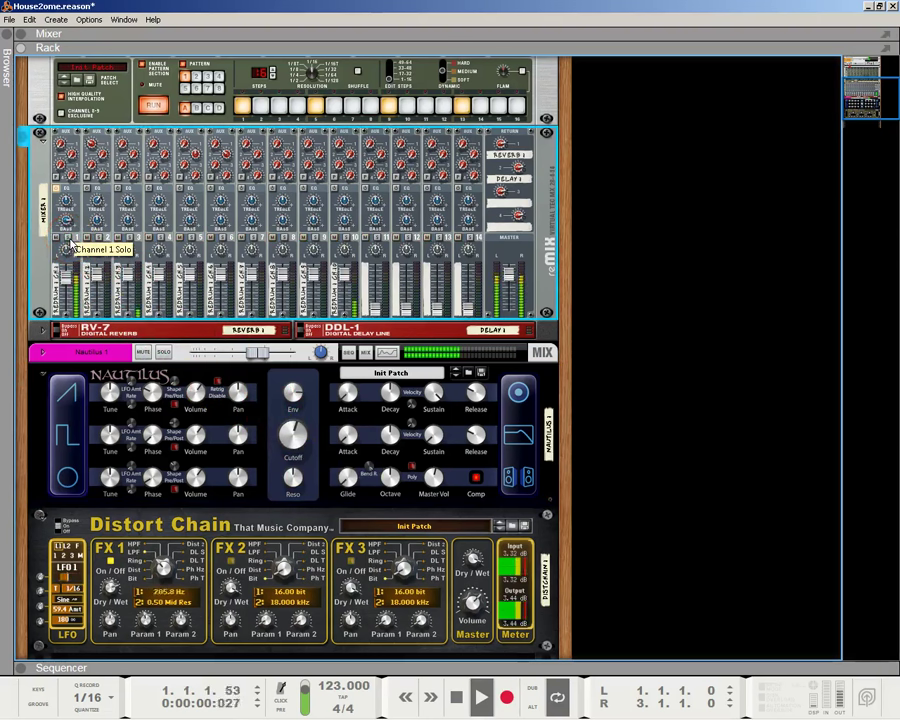
click(702, 393)
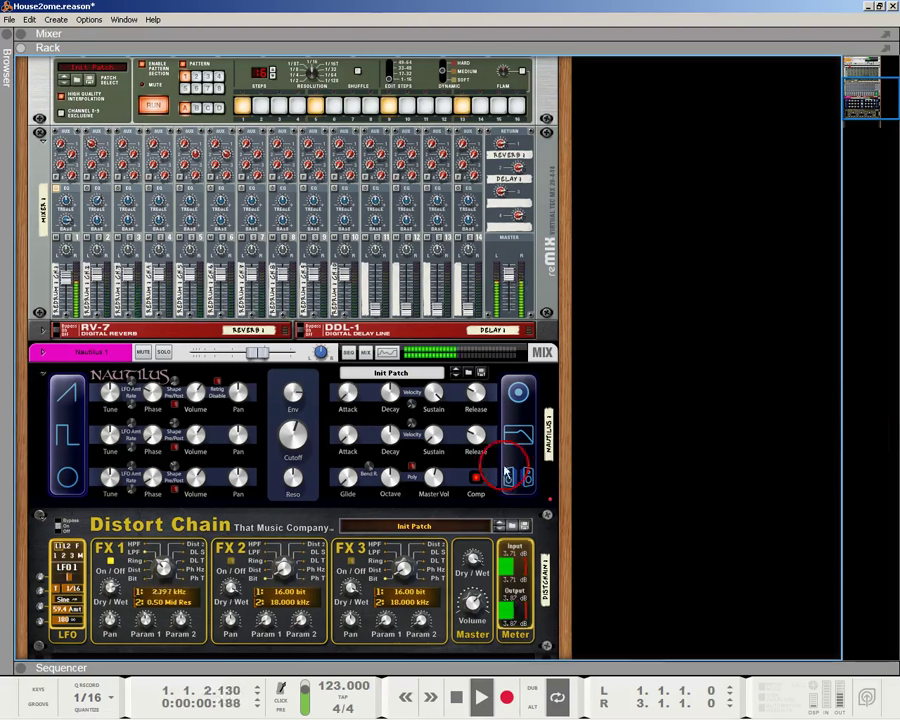
Step: Adjust the Nautilus sine shaper, raise the filter cutoff with a lower envelope amount, and stop playback
drag(172, 480, 196, 474)
drag(293, 432, 293, 455)
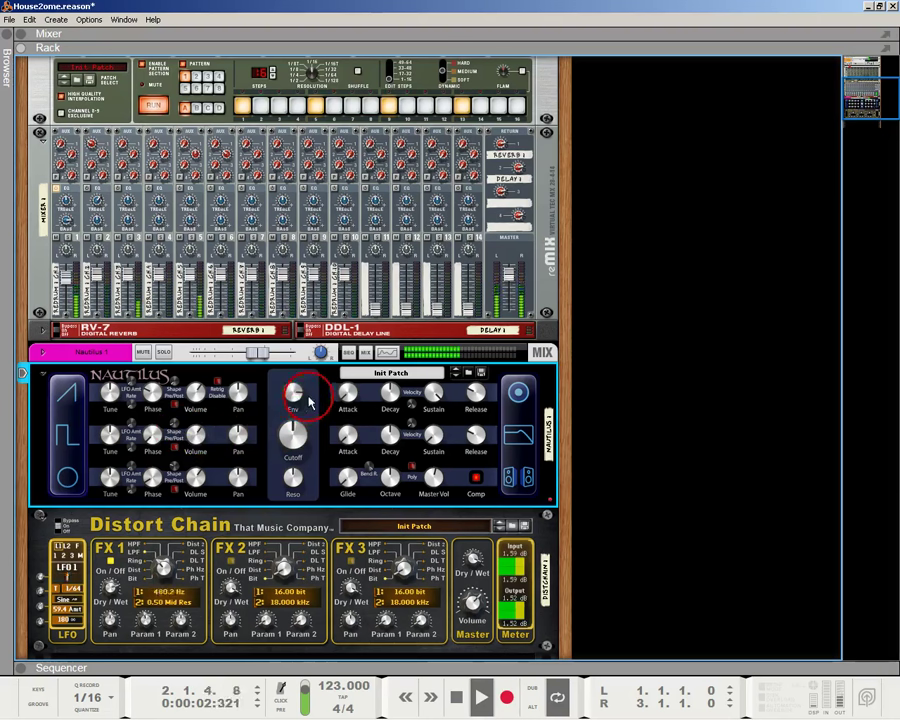
mouse_move(297, 405)
mouse_down()
mouse_move(297, 440)
mouse_move(295, 420)
mouse_up()
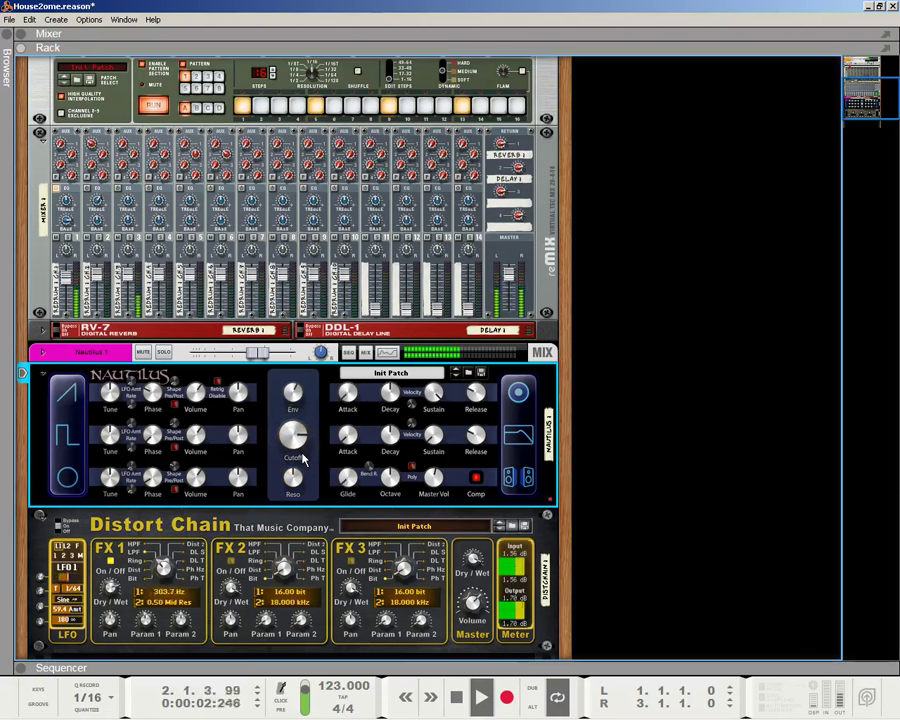
click(457, 699)
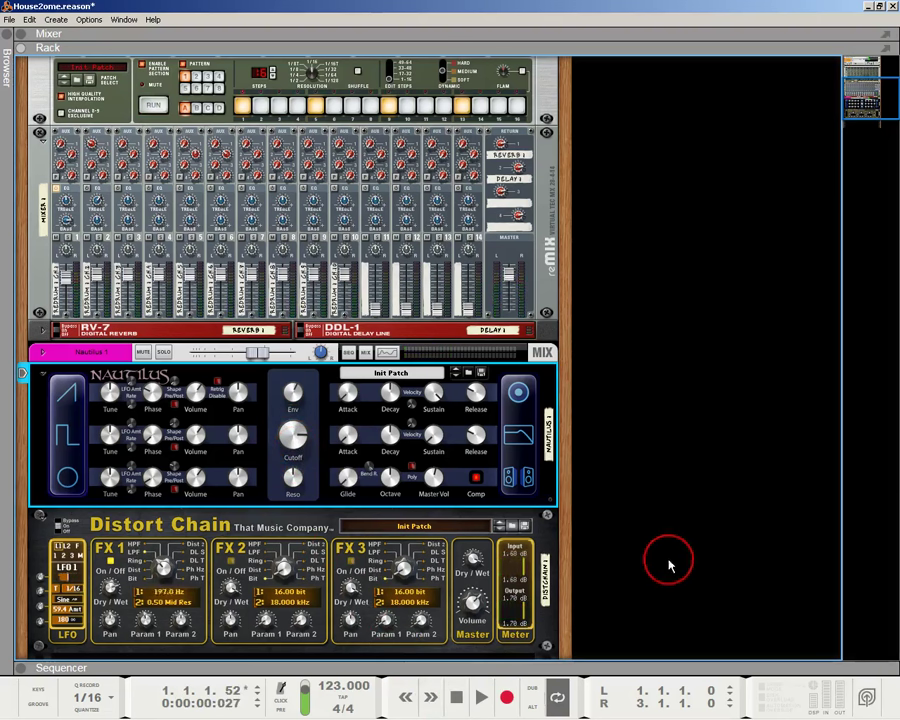